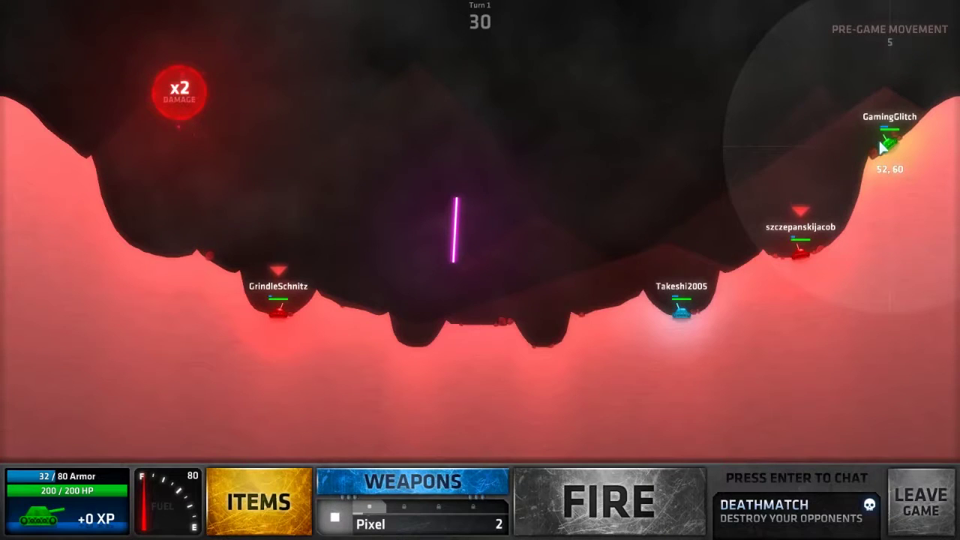
Use the remaining fuel to nudge the green tank up the right slope, then reselect Pixel.
key(d)
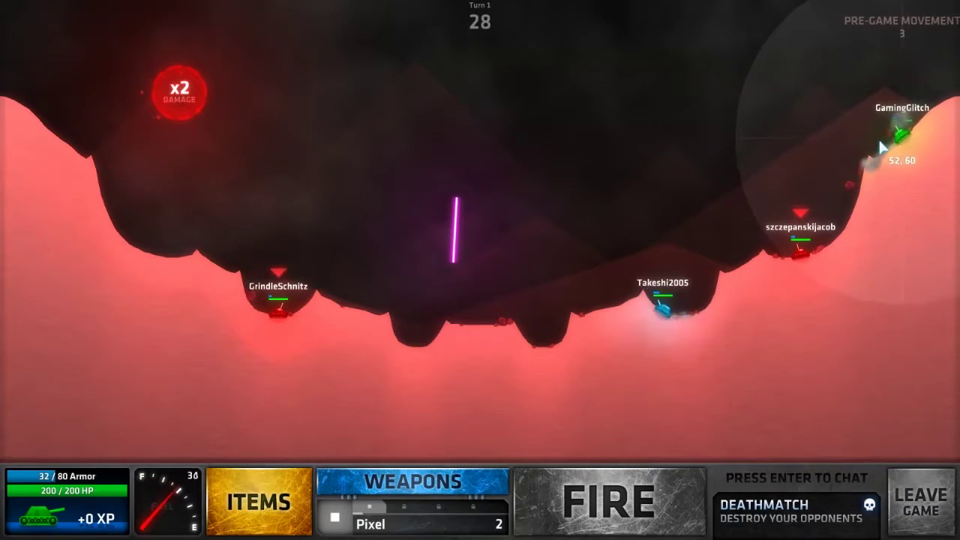
key(d)
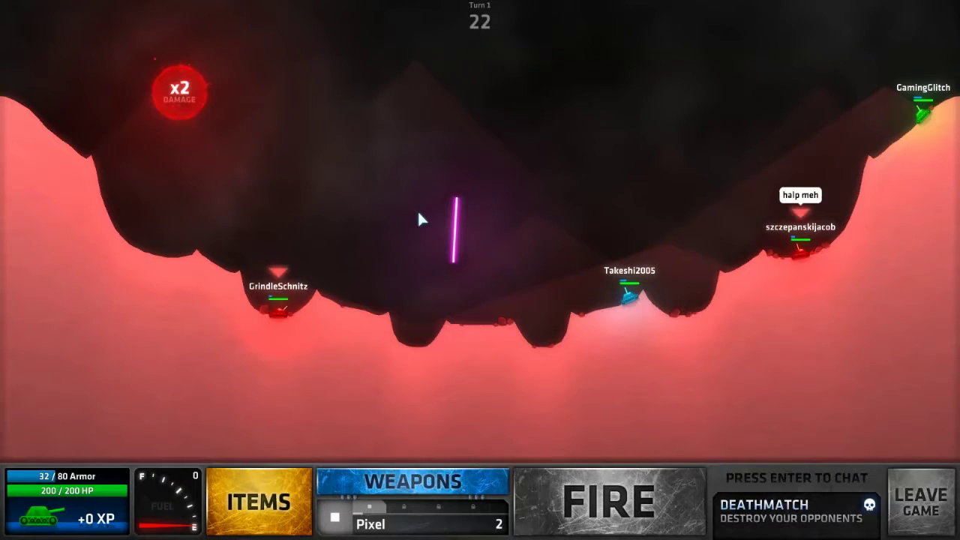
click(427, 472)
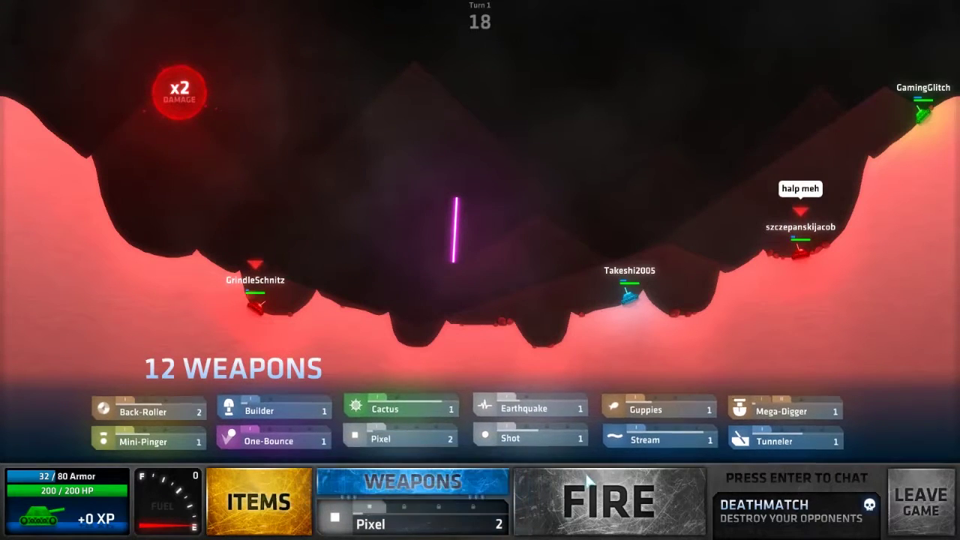
click(417, 444)
mouse_move(800, 252)
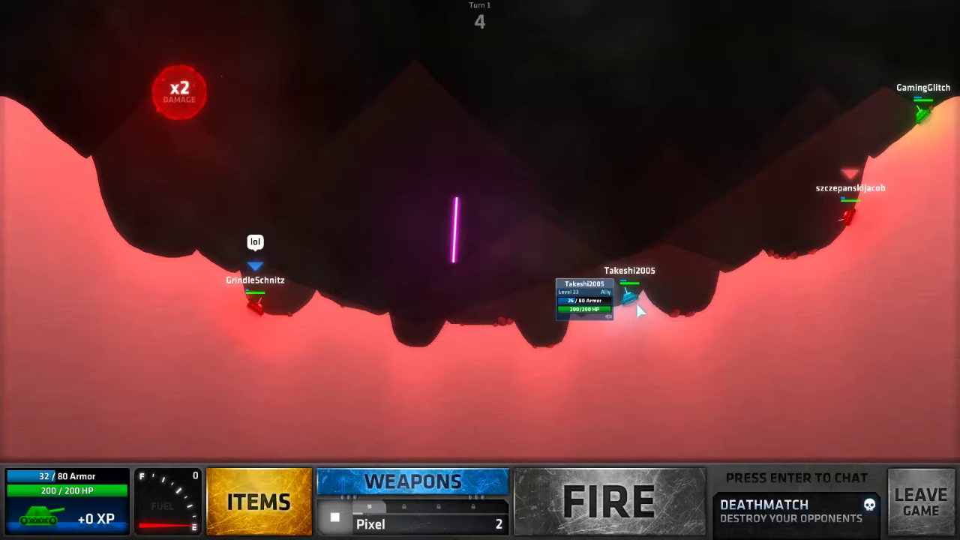
mouse_move(849, 216)
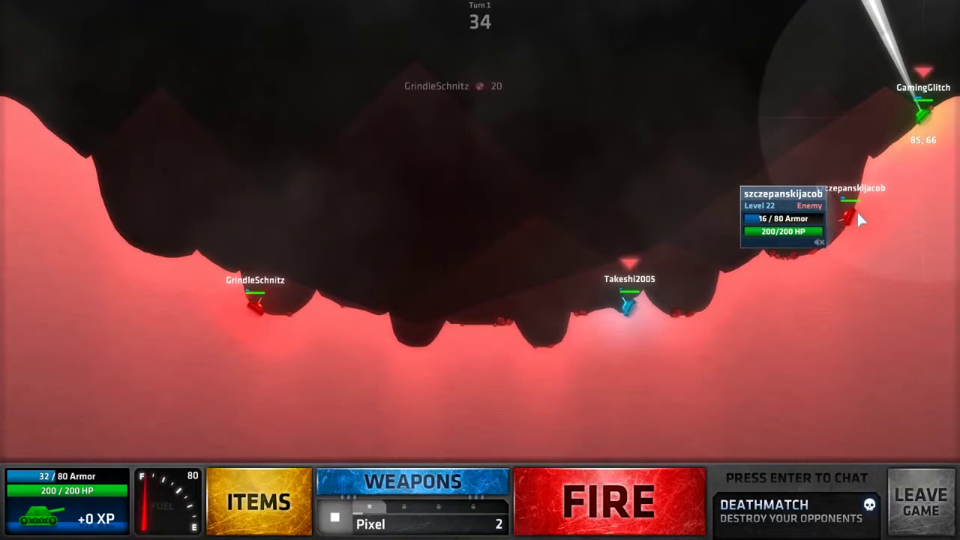
scroll(856, 210, down, 1)
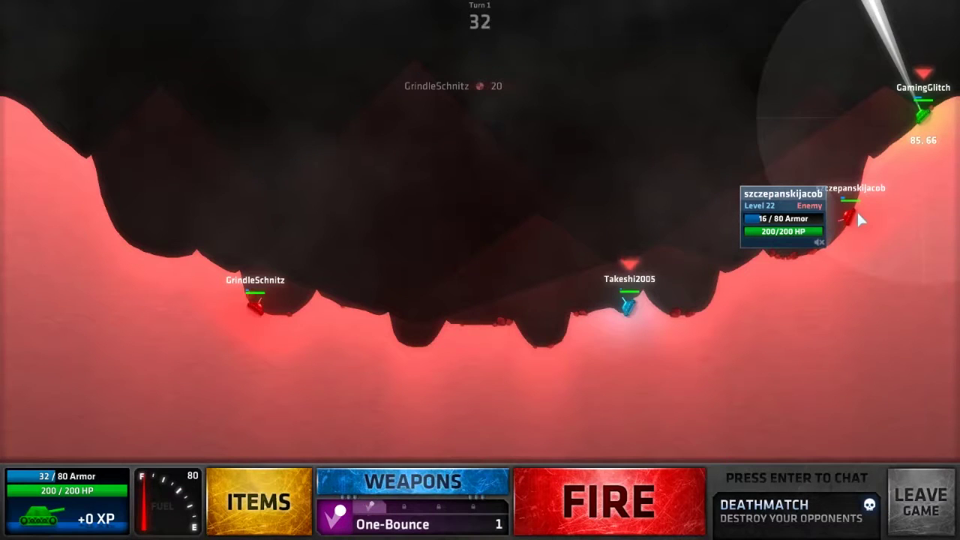
Drive the tank back down the slope and switch the weapon to Cactus.
key(a)
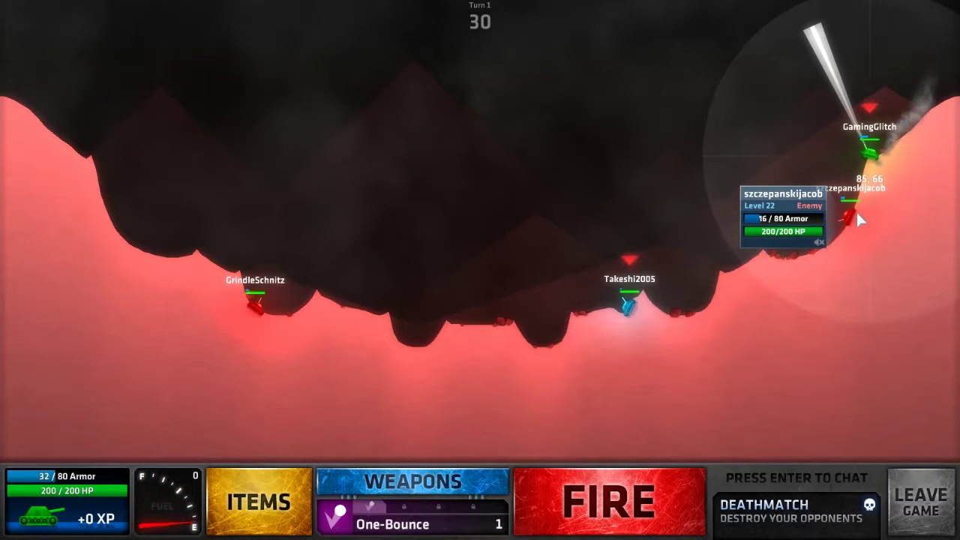
click(415, 484)
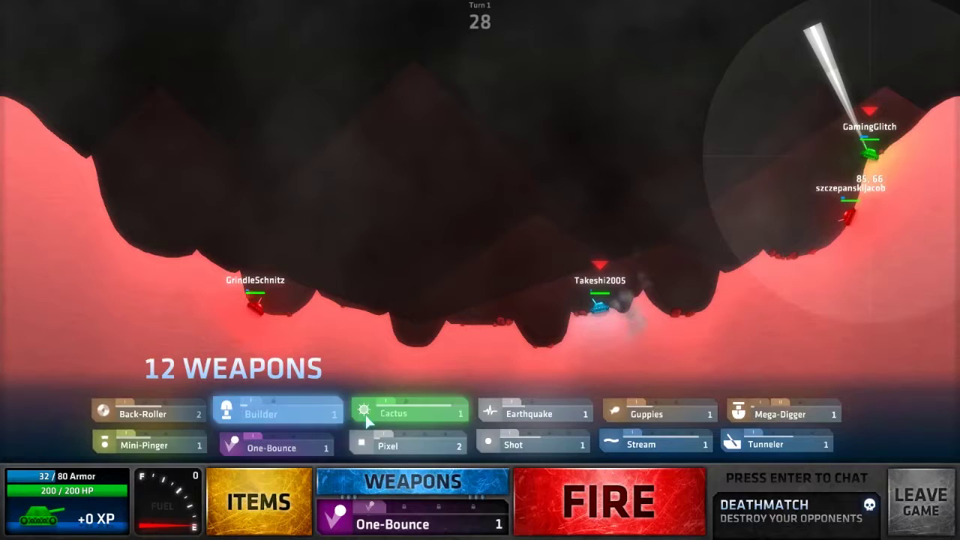
click(391, 413)
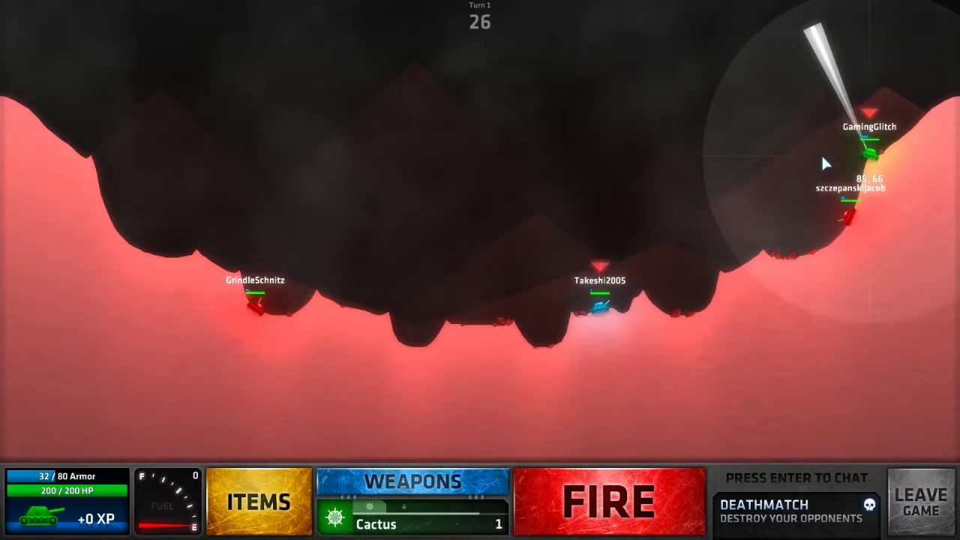
Lower the aim to about 13,38 and equip Builder instead.
drag(815, 41, 857, 149)
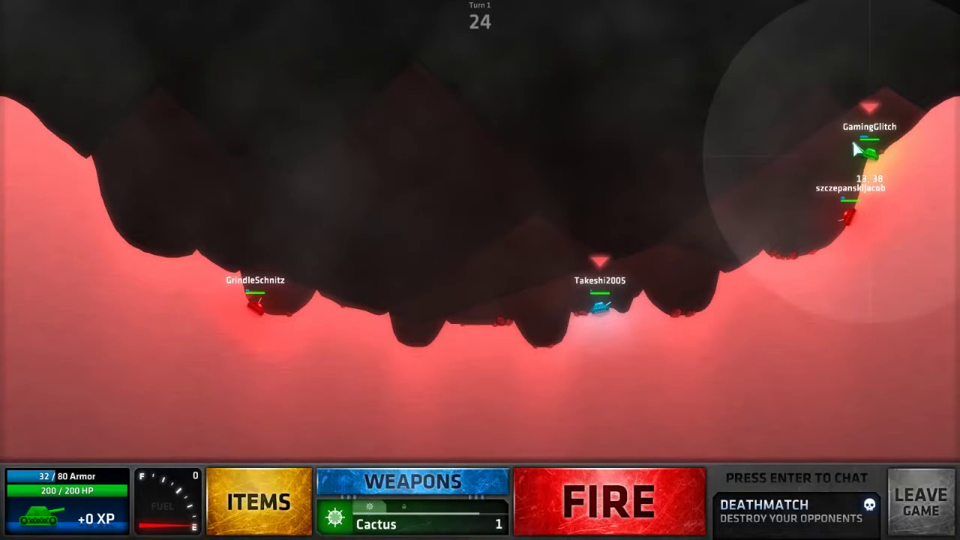
click(448, 480)
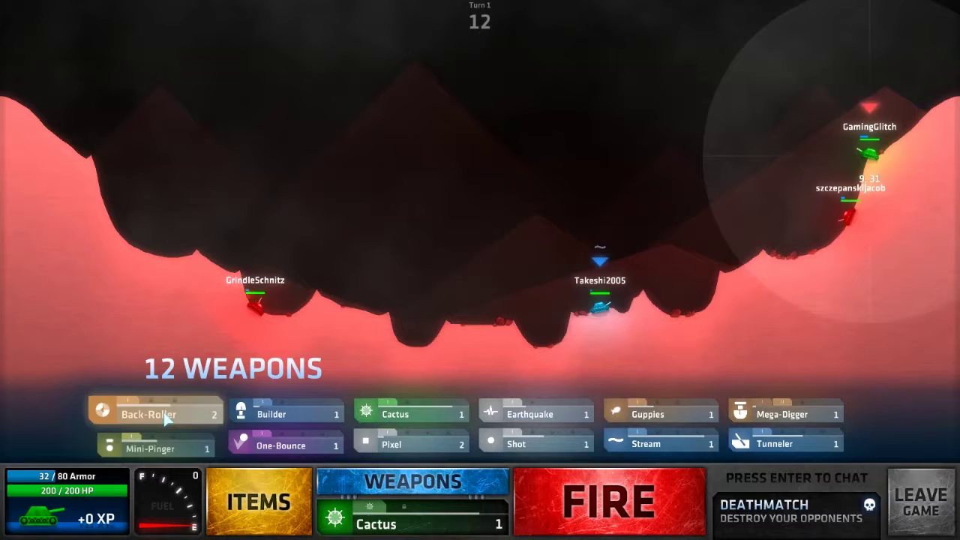
click(304, 420)
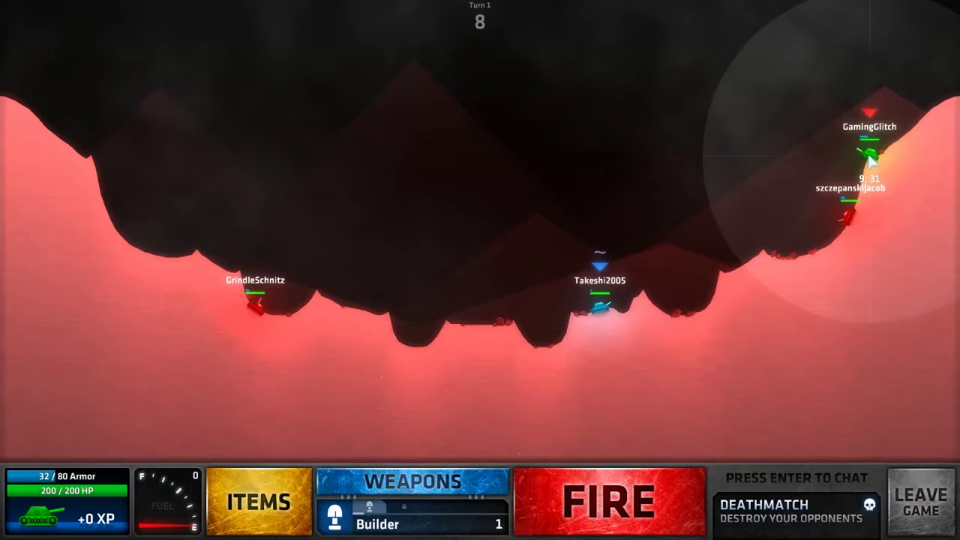
Fire the Builder shot, then show the remaining weapons for turn 2.
key(space)
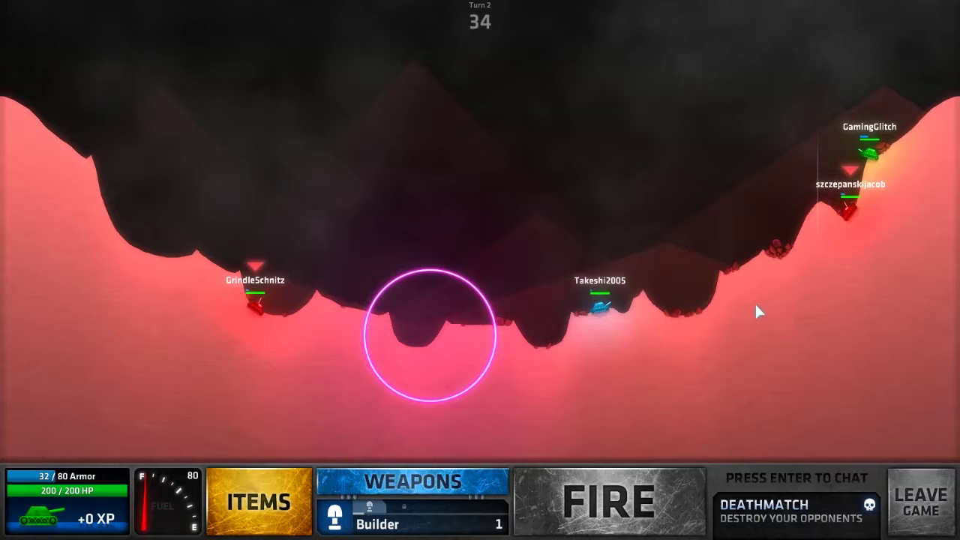
click(420, 482)
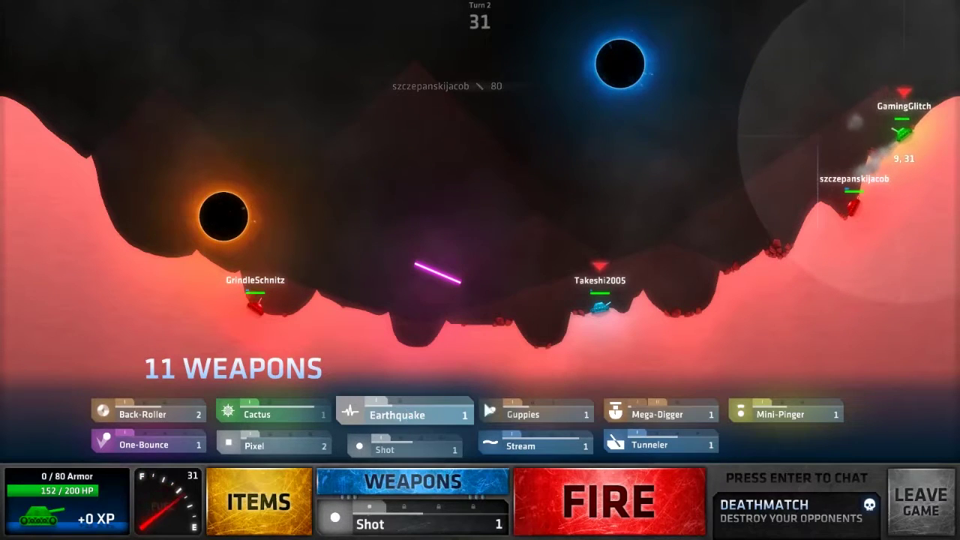
Switch to Cactus, nudge the aim to about 13,18, and lock in the shot.
click(259, 414)
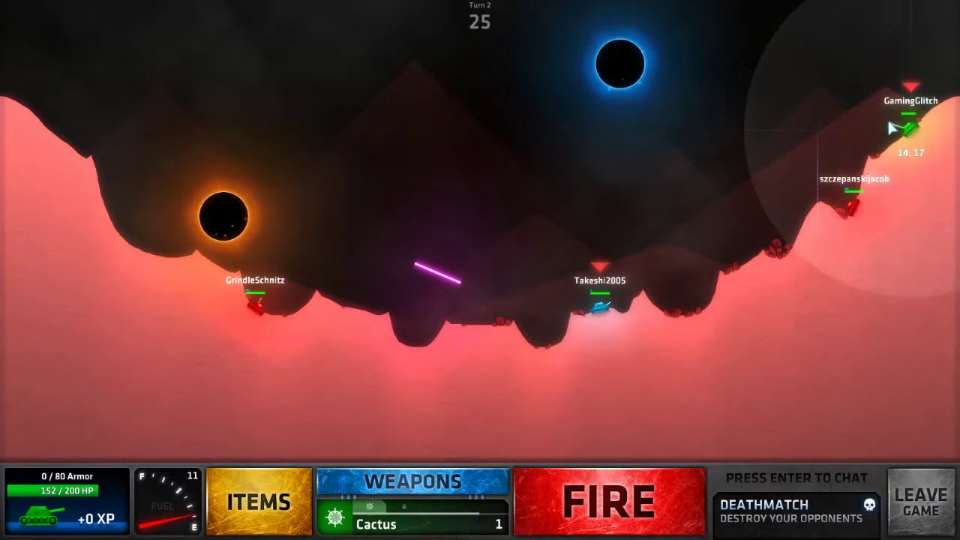
drag(886, 123, 891, 128)
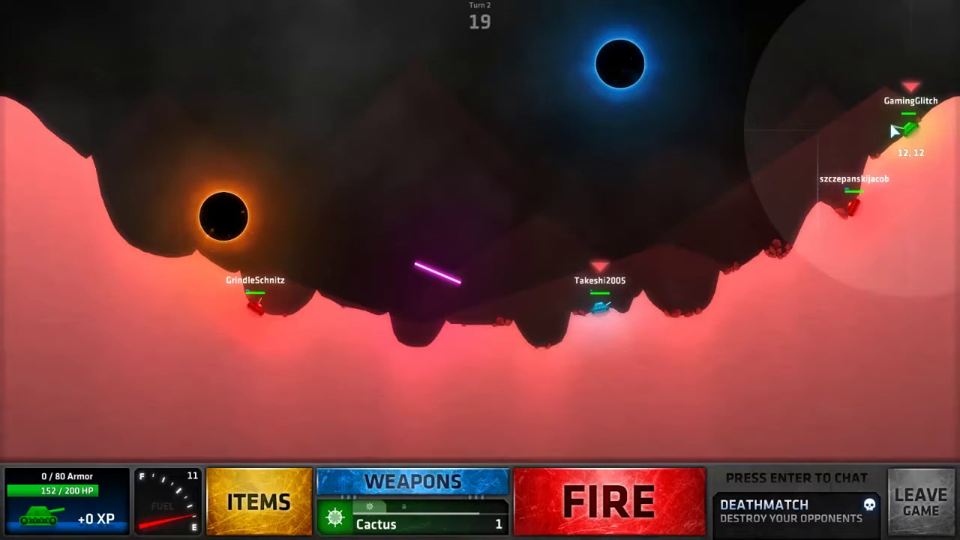
key(space)
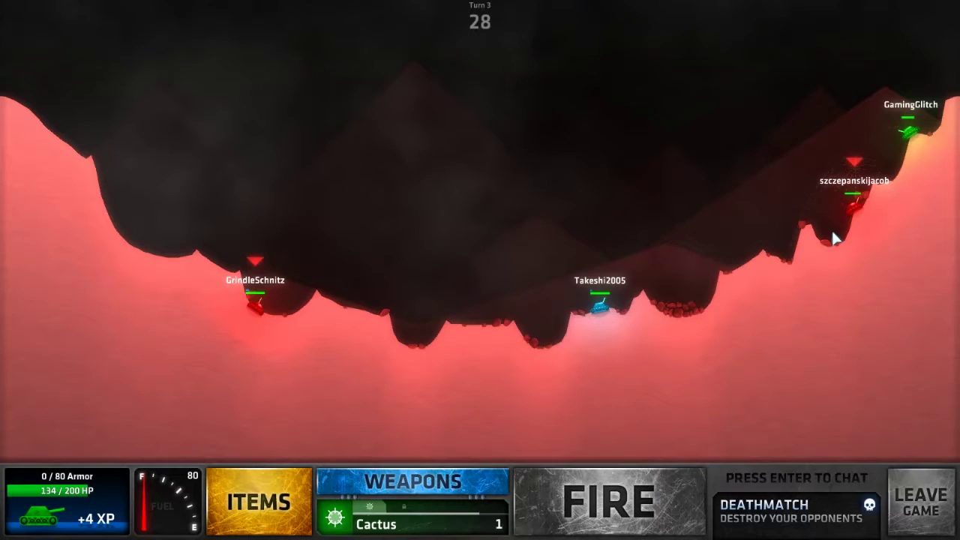
Equip Pixel and fire it at power 100, angle -52, toward the enemy tanks.
click(420, 483)
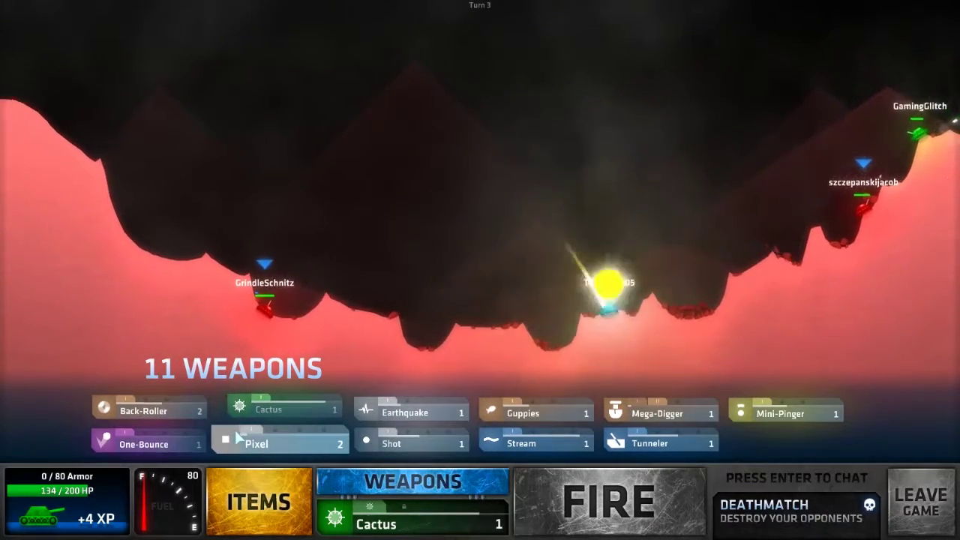
click(292, 446)
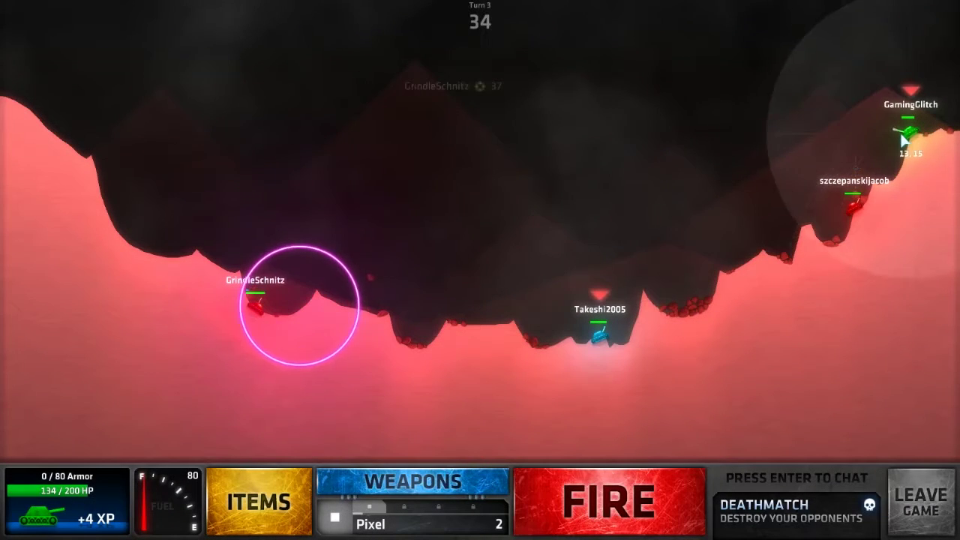
drag(872, 180, 862, 208)
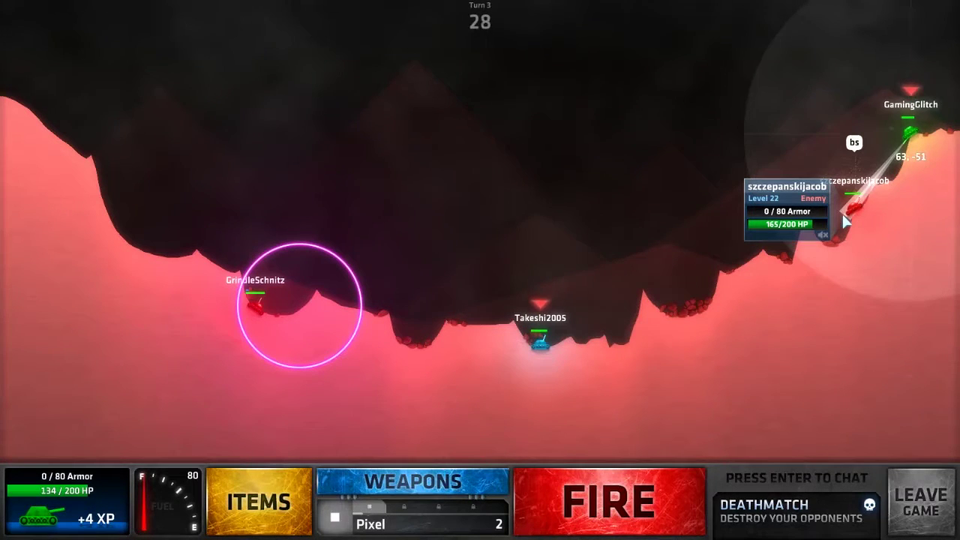
drag(854, 215, 809, 273)
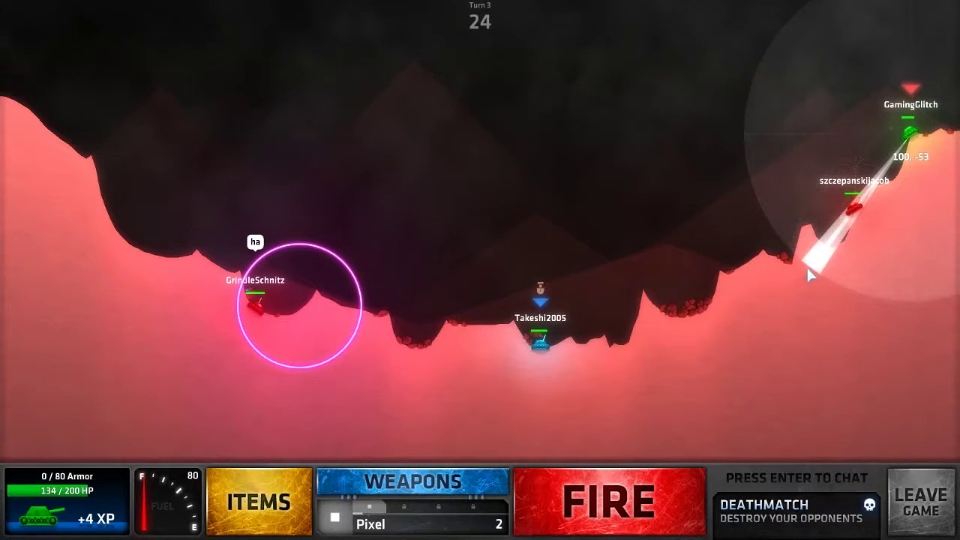
key(space)
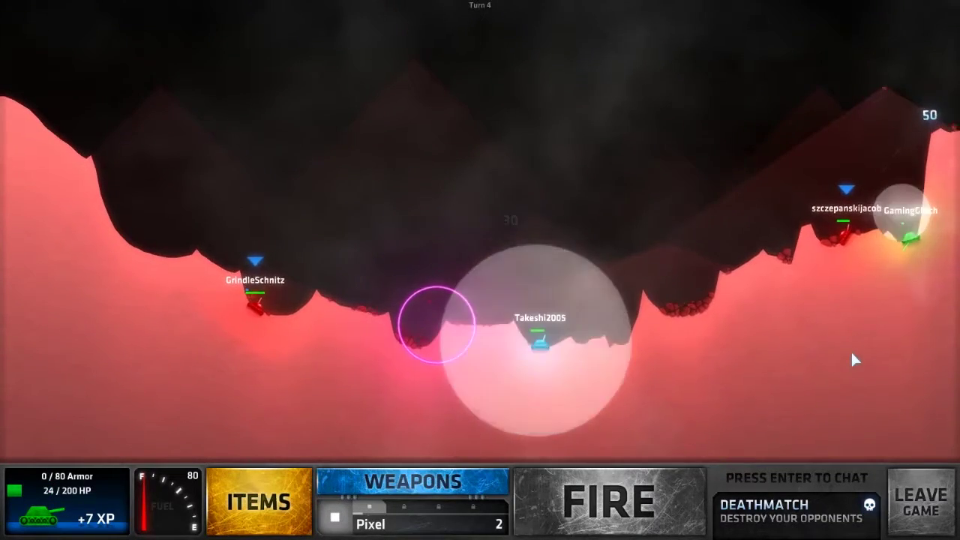
Drive the tank slightly, aim a weak upward shot at 27,29, and lock it in.
click(463, 488)
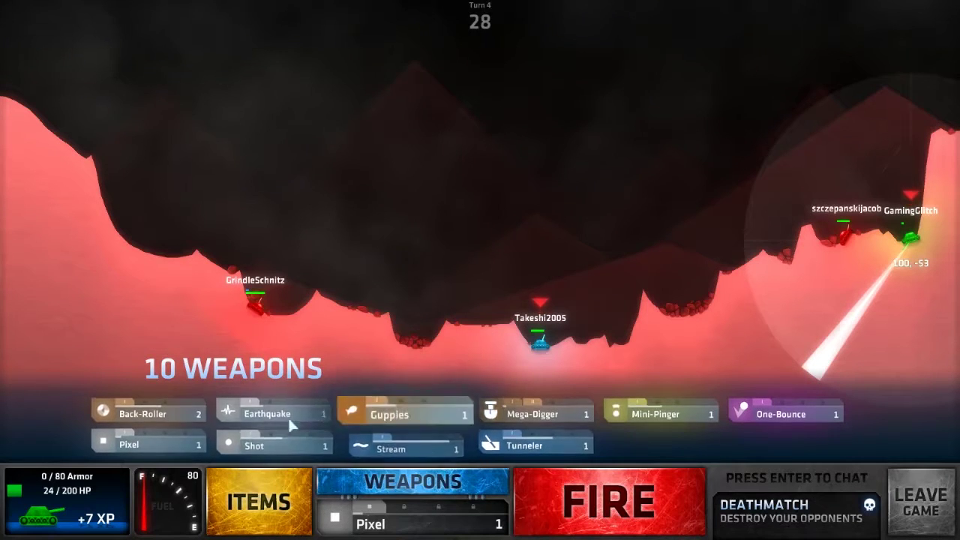
key(d)
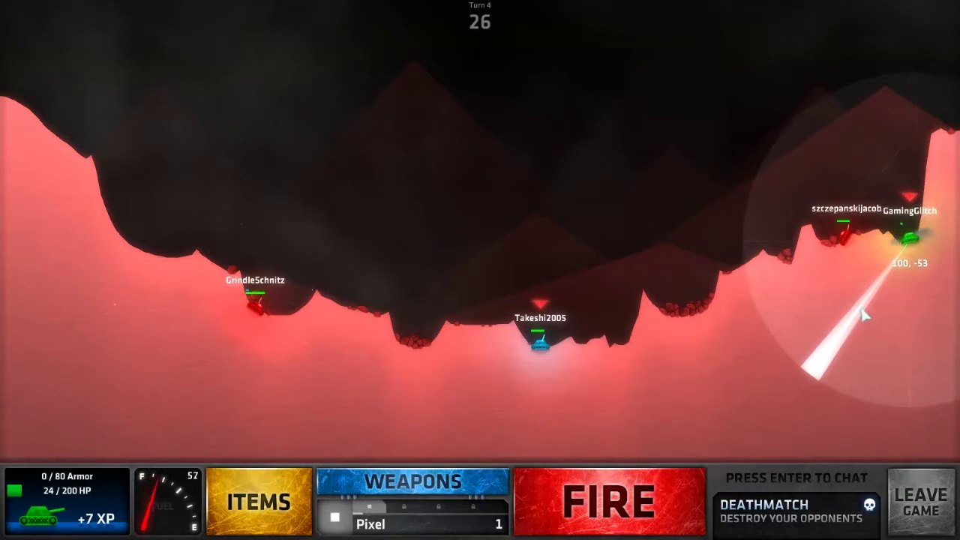
drag(865, 315, 881, 220)
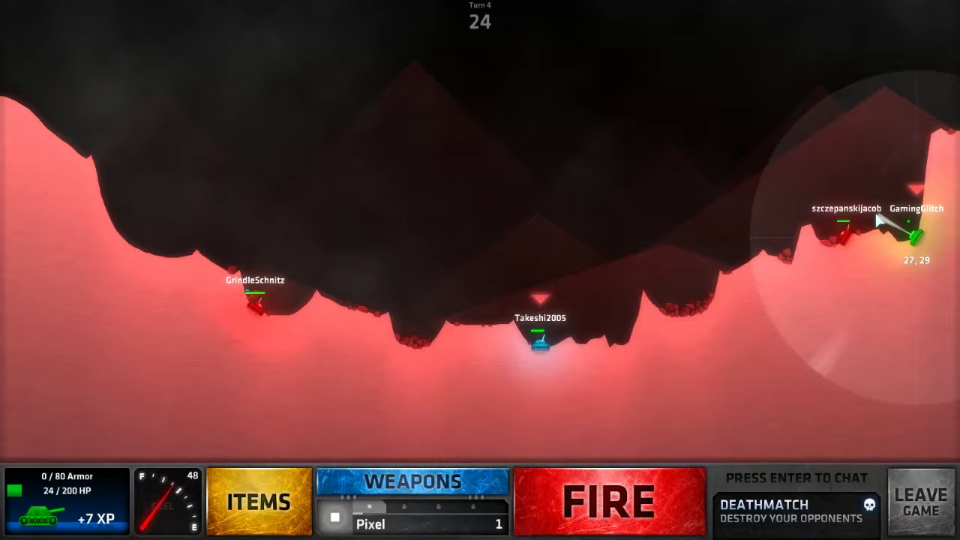
key(space)
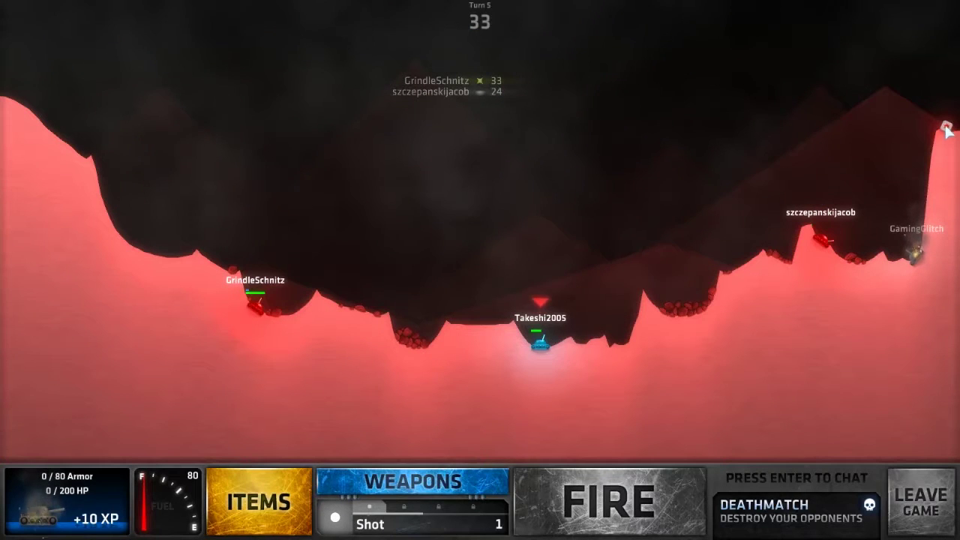
Browse the weapon list twice while the blue tank moves into the valley and fires.
click(468, 480)
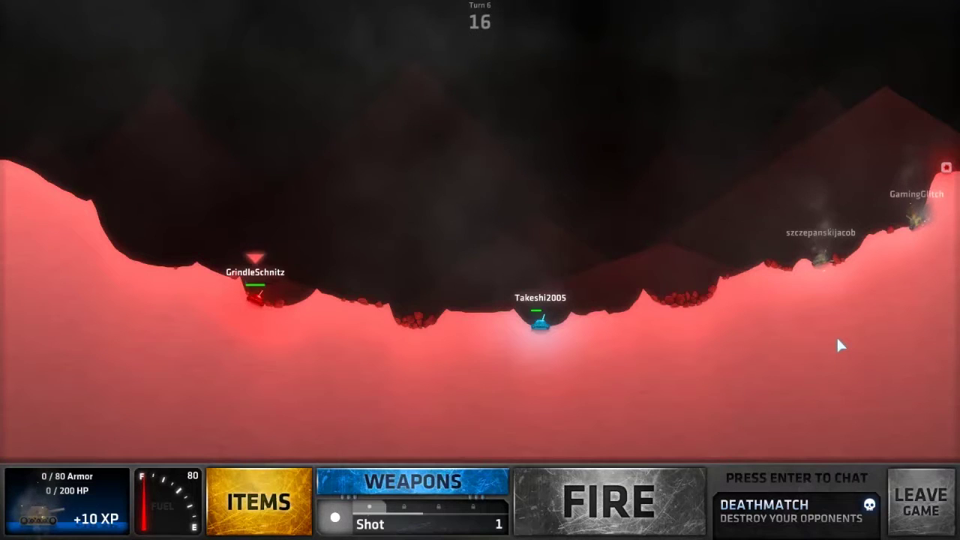
click(476, 466)
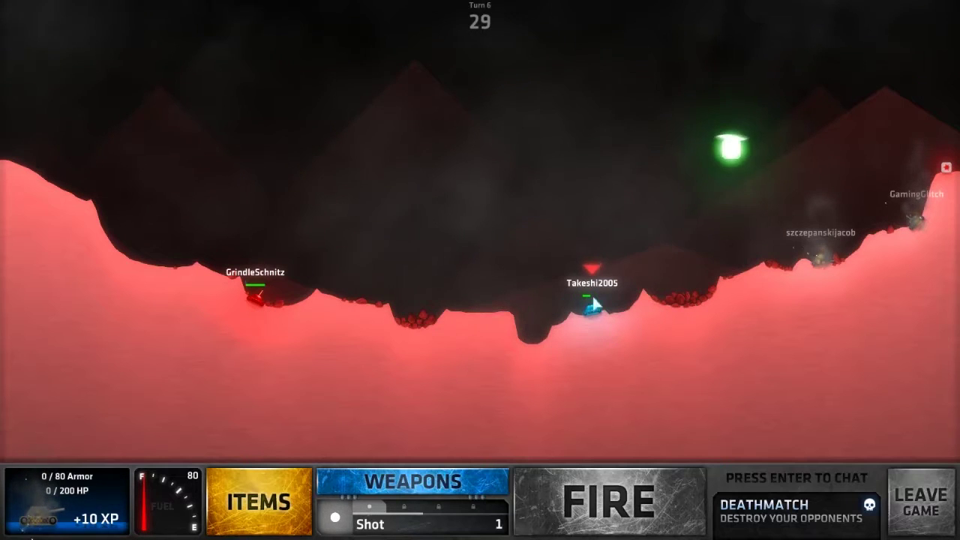
mouse_move(592, 309)
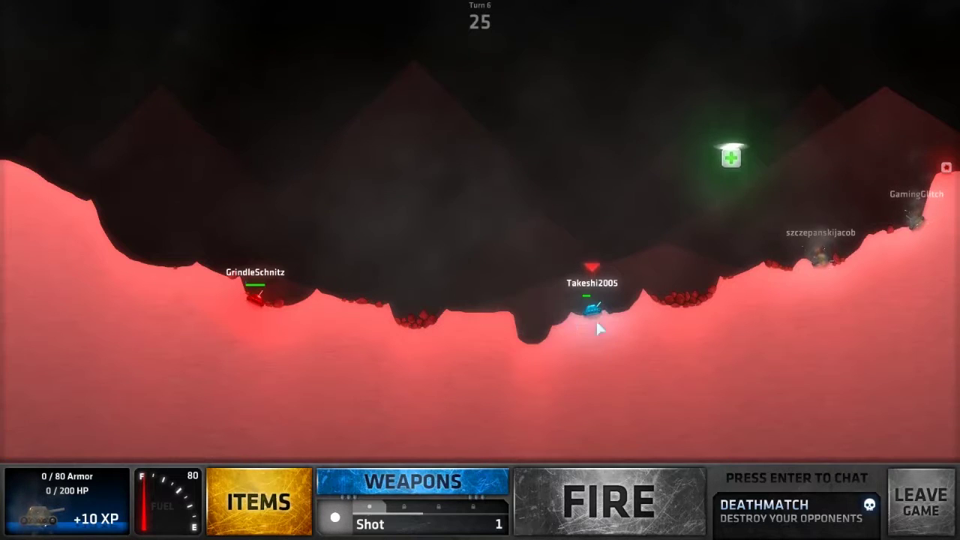
key(space)
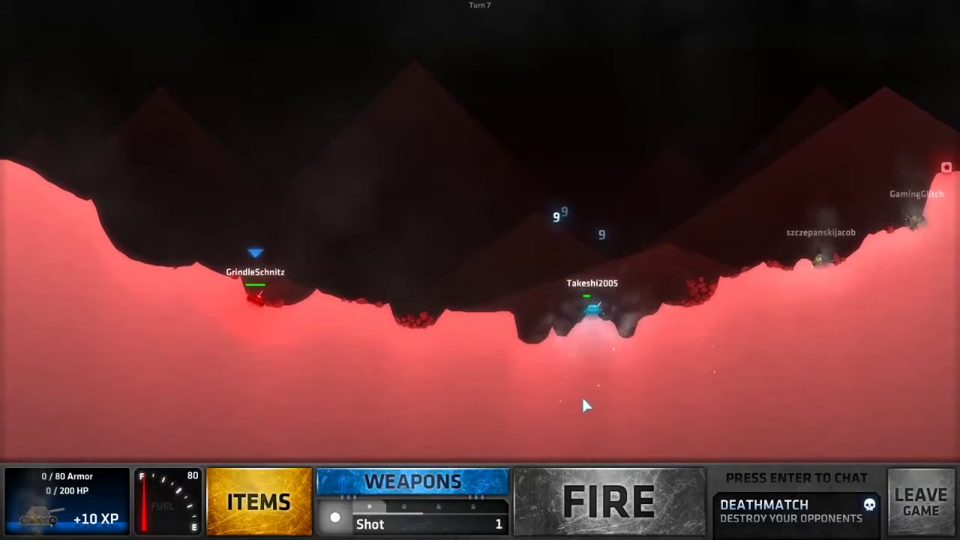
Watch the blue tank's portal shot teleport it onto the far right ridge.
key(a)
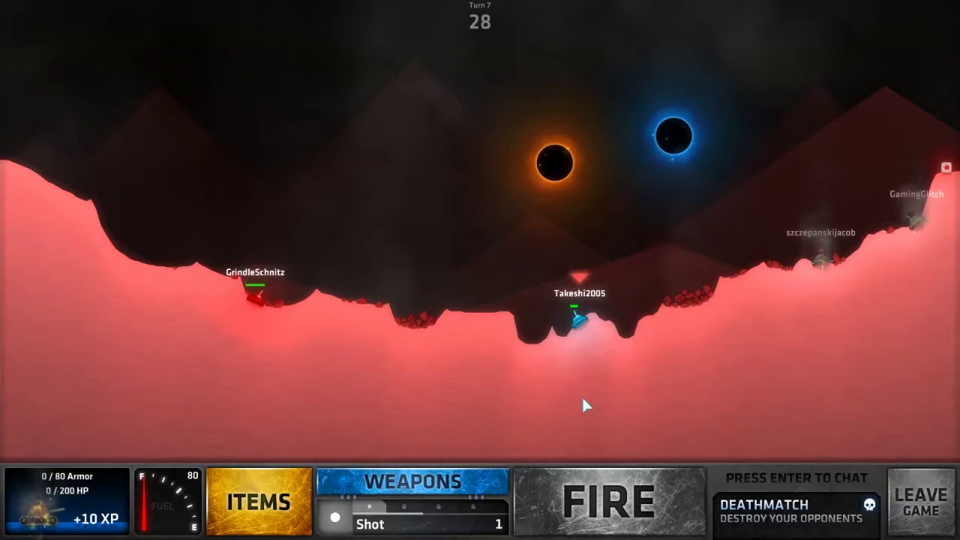
key(space)
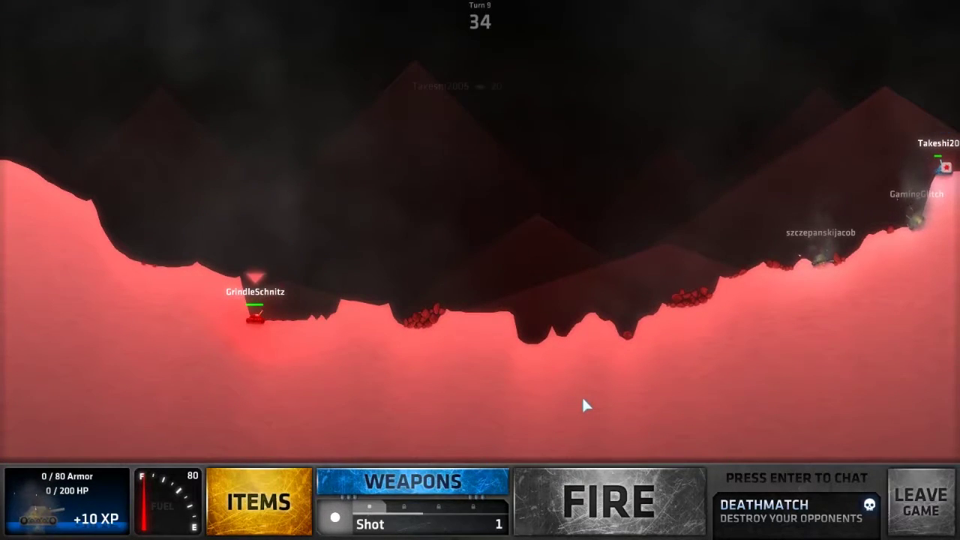
Open and close the weapon panel twice as the red and blue tanks exchange fire.
click(395, 495)
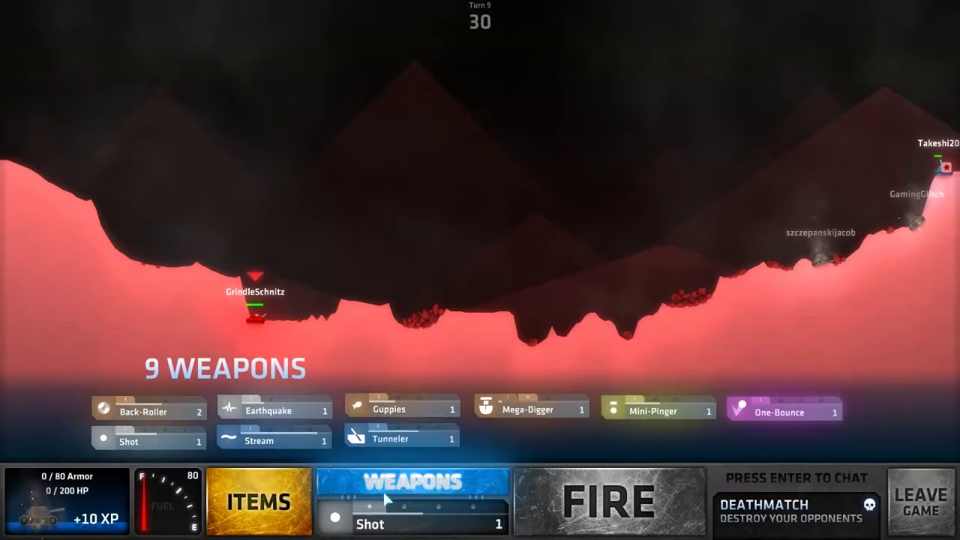
click(494, 375)
key(space)
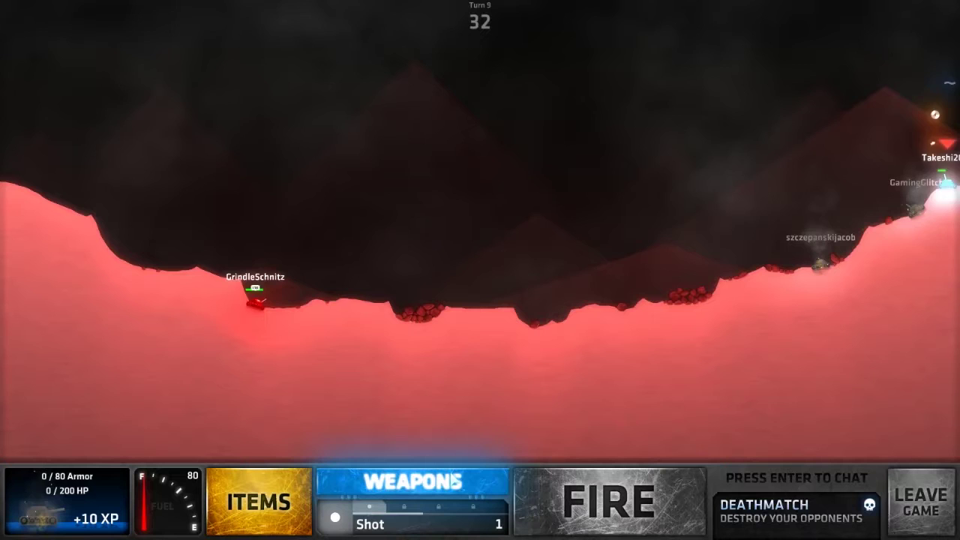
click(467, 499)
click(463, 486)
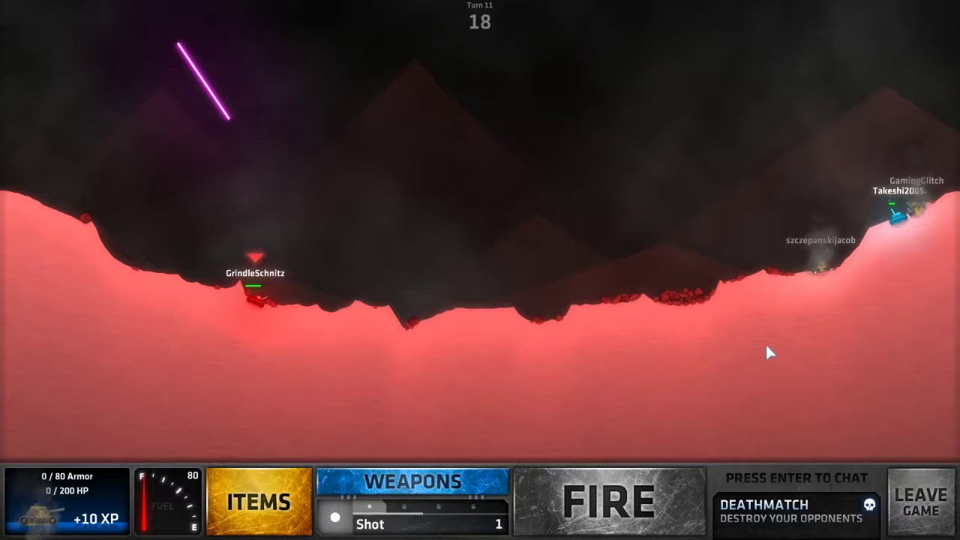
Watch through turn 13 as the shielded red tank ends up in a deep crater.
key(space)
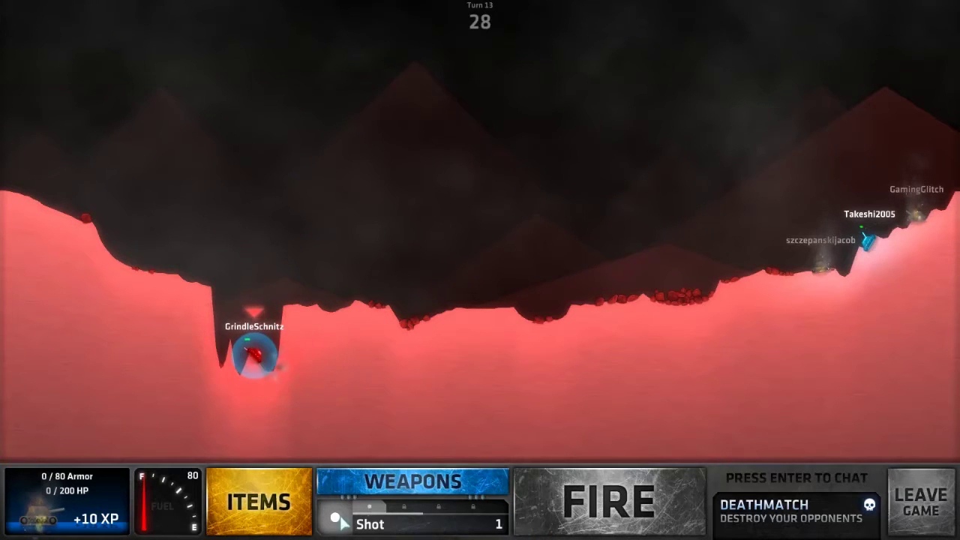
click(259, 501)
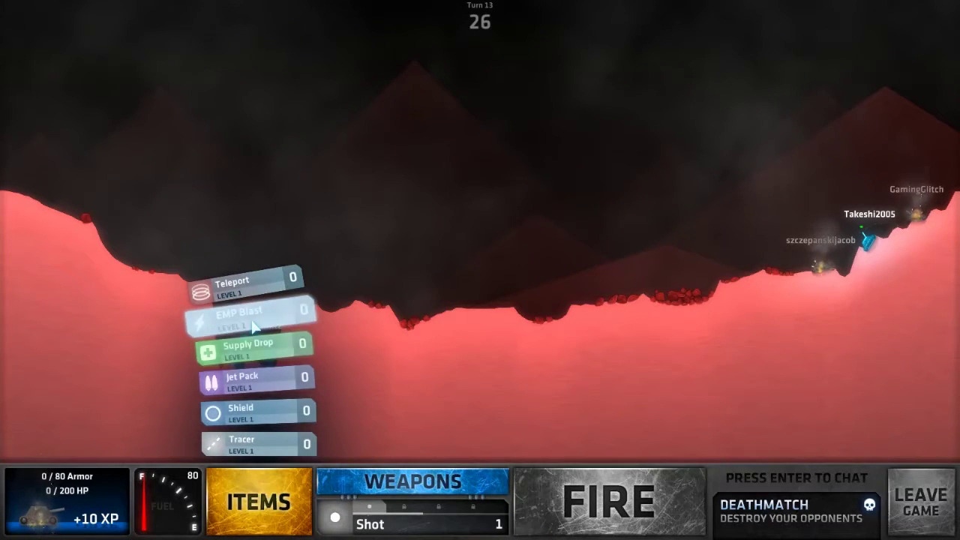
click(352, 402)
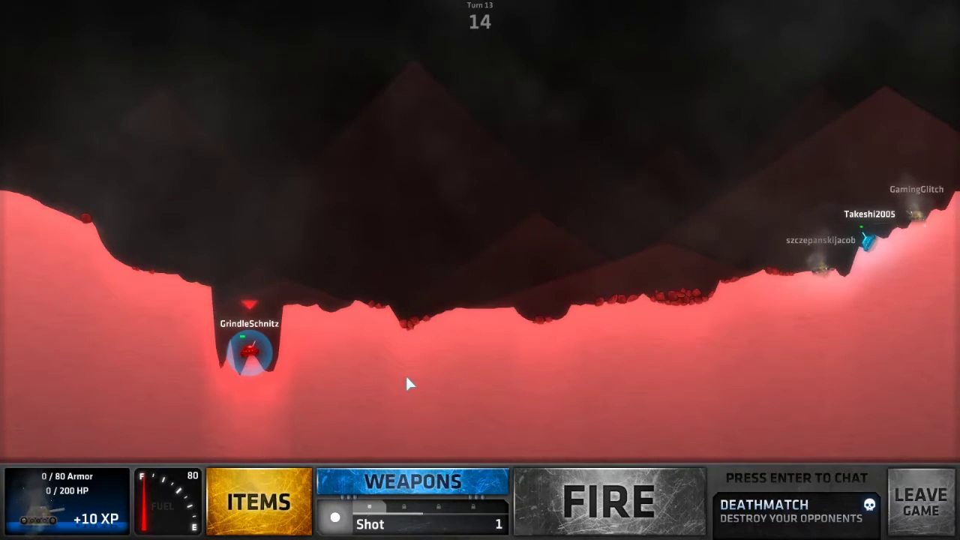
Fire the tank's Shot with Space and watch it arc across the map.
key(space)
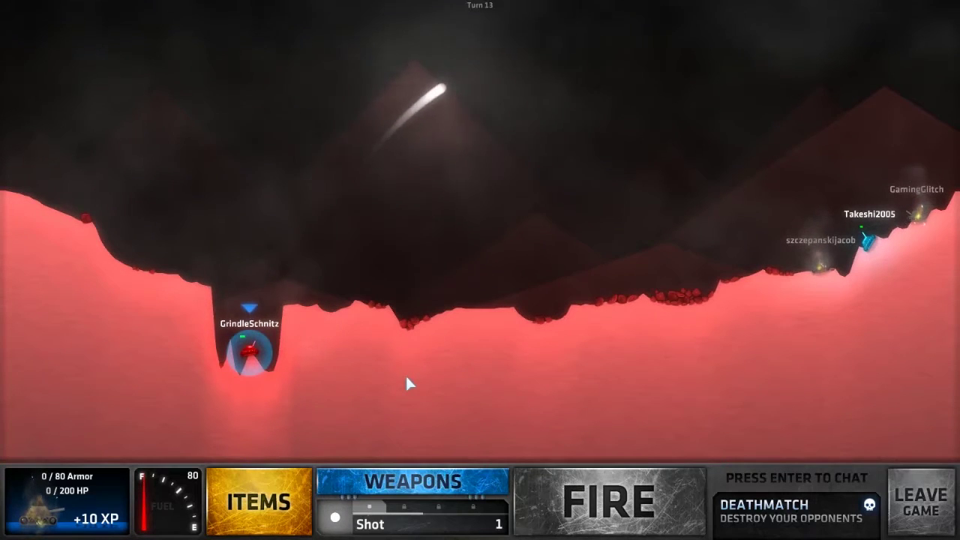